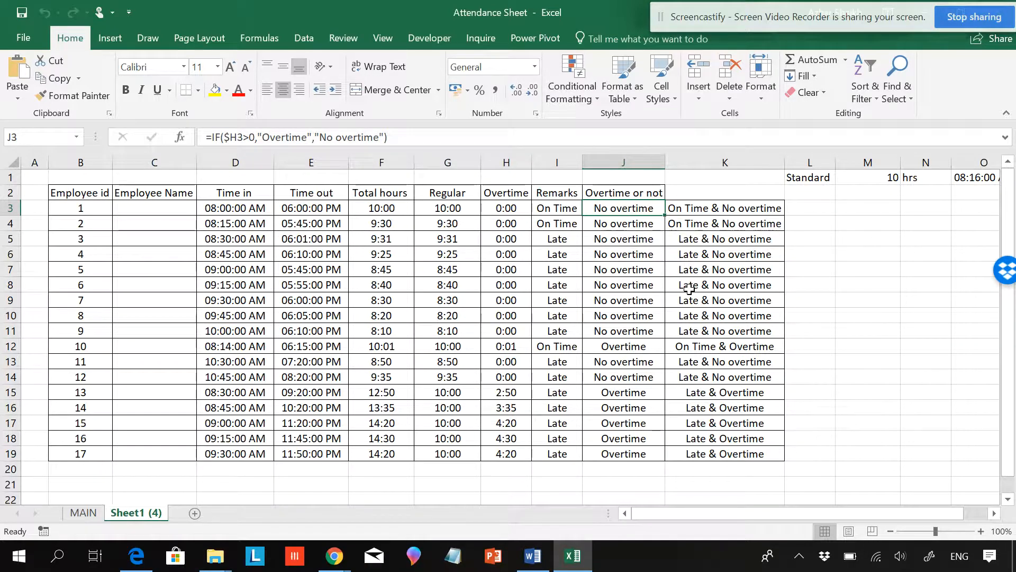
Step: Delete the combined status column K beside the Overtime or not column
left_click(565, 208)
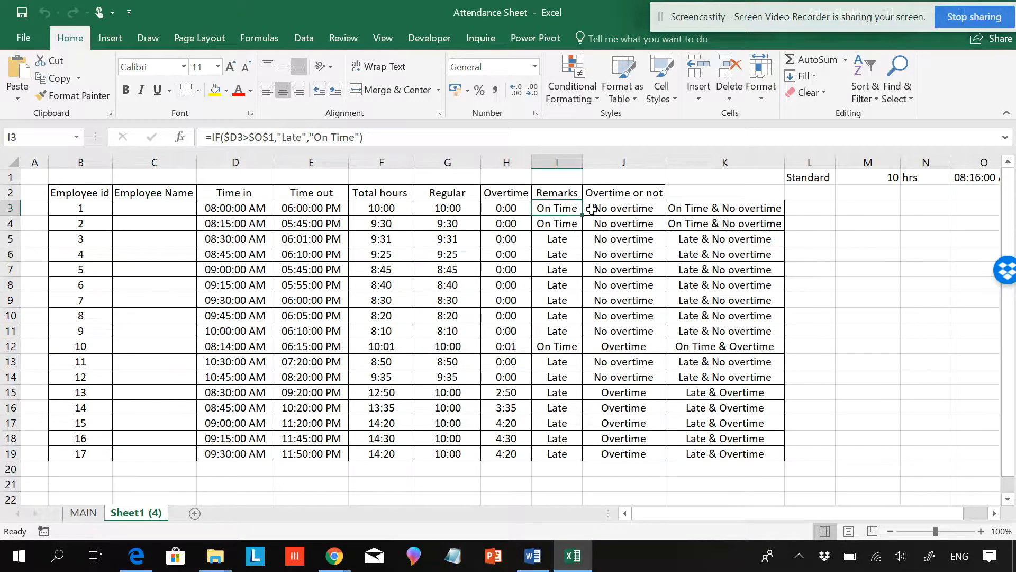
left_click(623, 212)
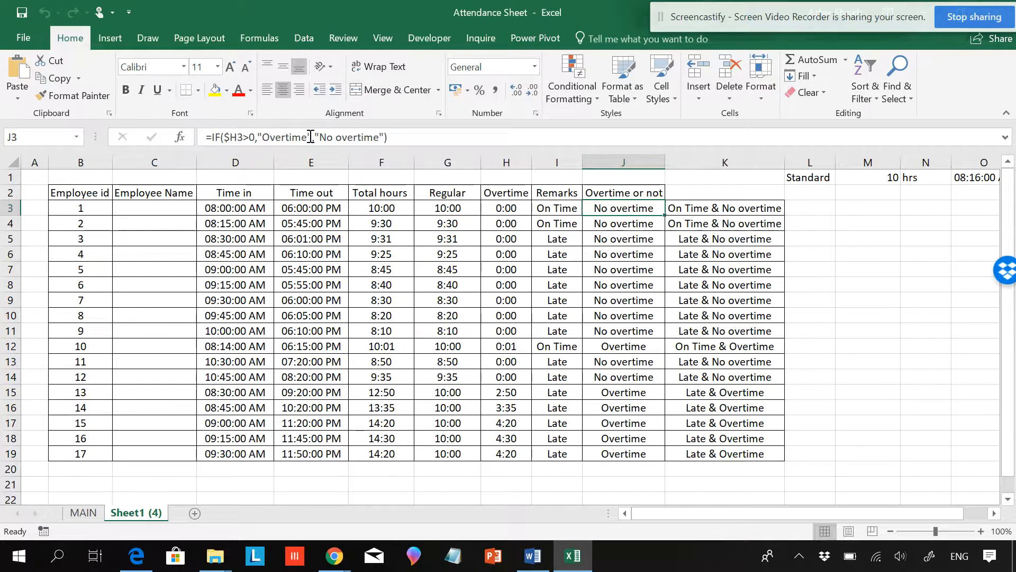
left_click(704, 162)
right_click(704, 162)
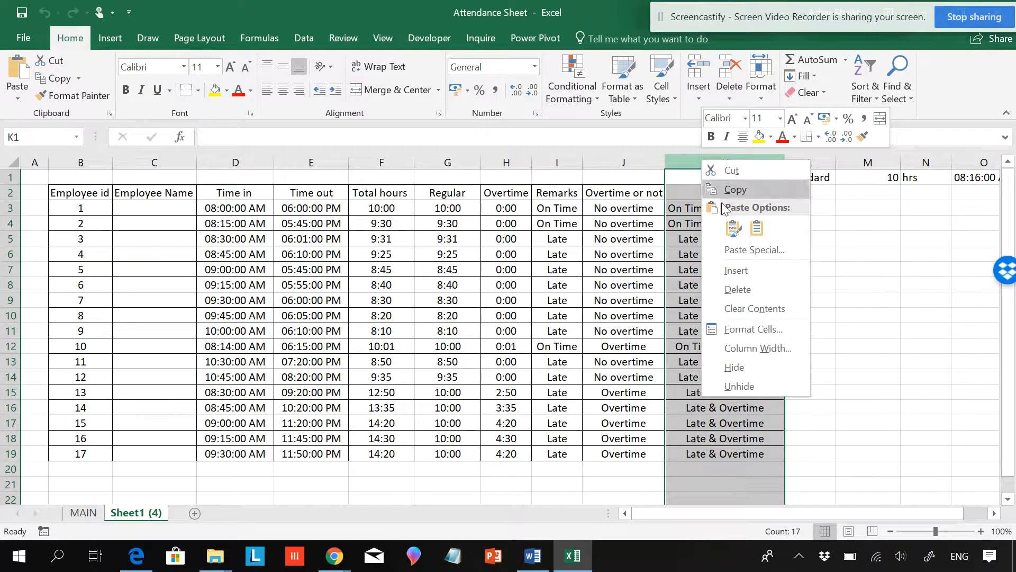
left_click(737, 290)
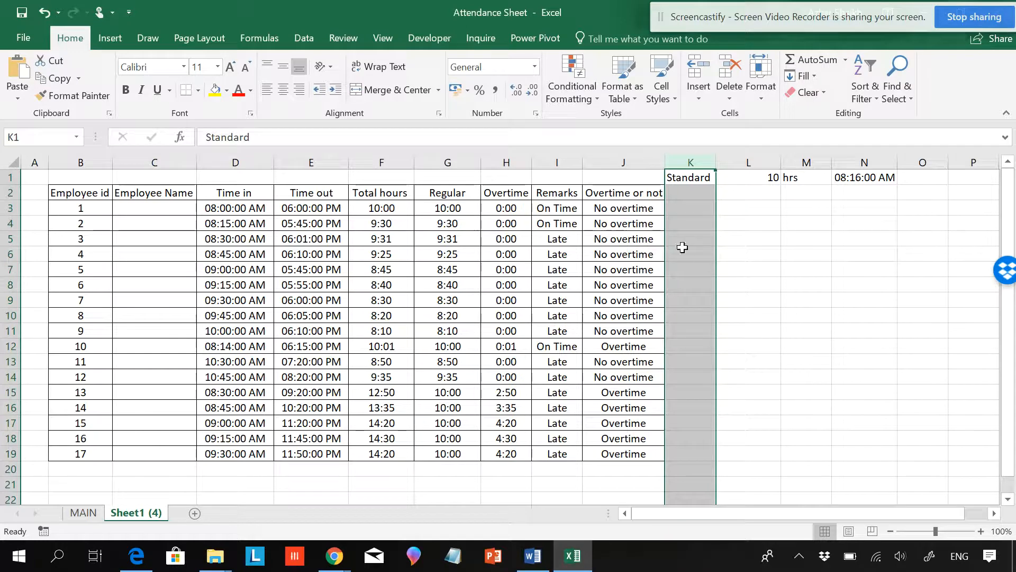
Step: Copy the IF($H3>0,"Overtime","No overtime") part of the Overtime or not formula in J3
left_click(560, 207)
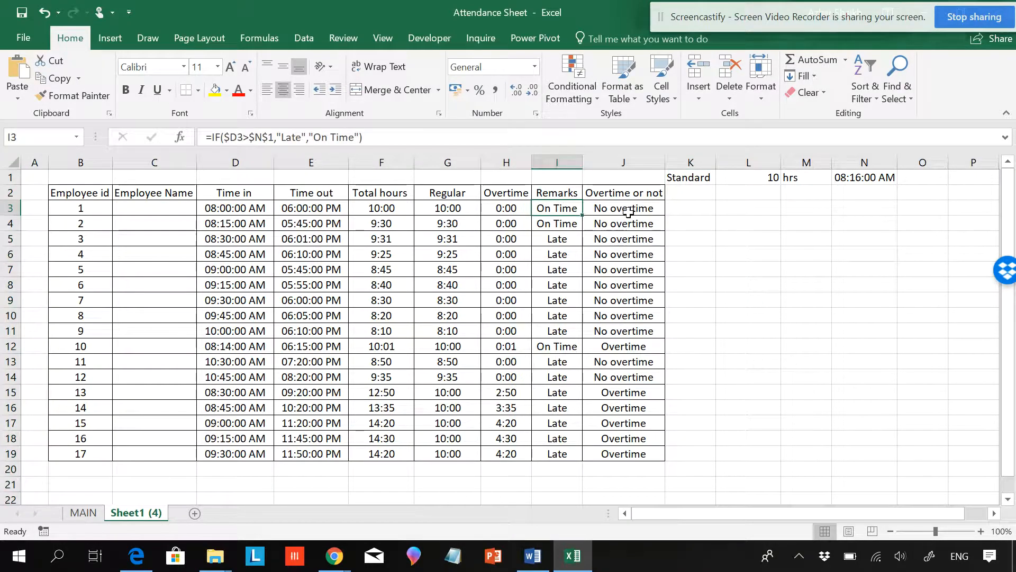
left_click(628, 212)
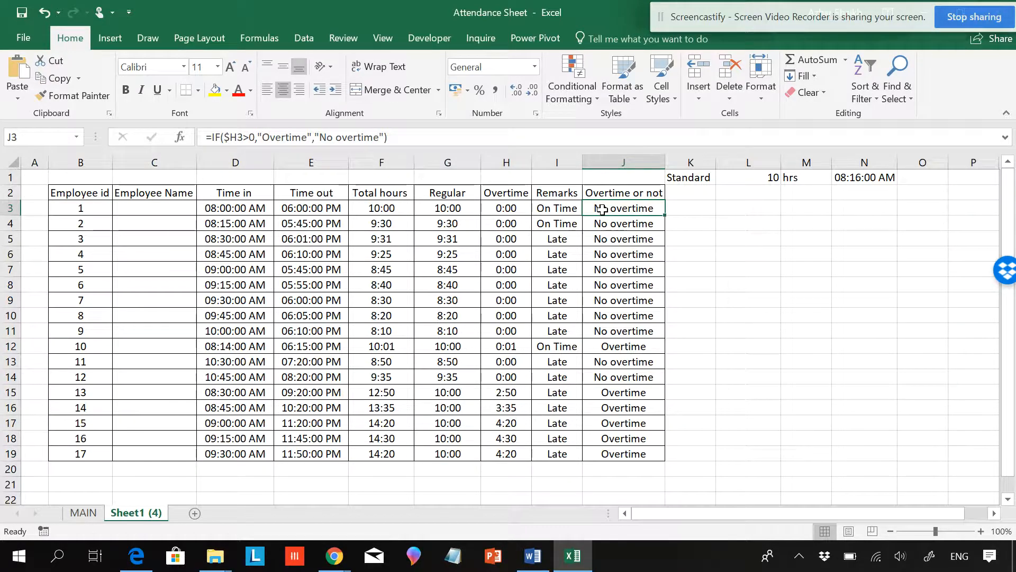
left_click_drag(390, 137, 226, 137)
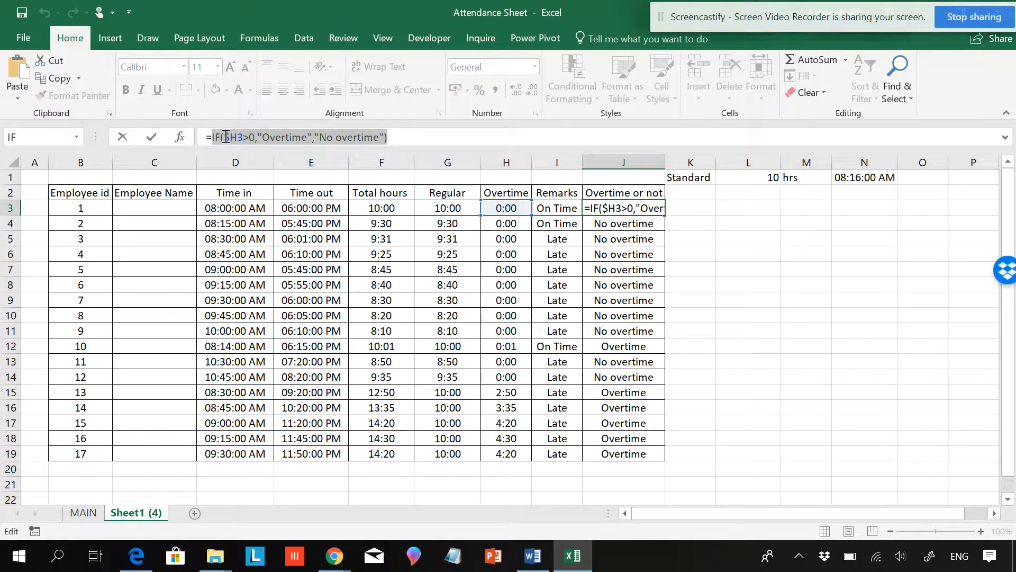
right_click(225, 137)
left_click(265, 170)
key("Escape")
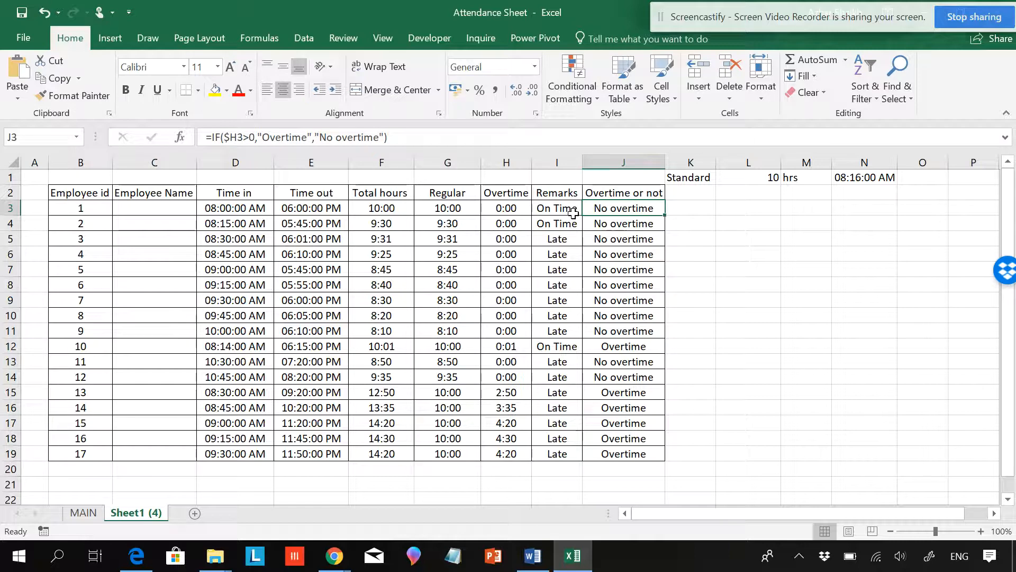
Step: Append & plus the copied overtime IF to the Remarks formula in I3, then autofit the Remarks column
left_click(573, 212)
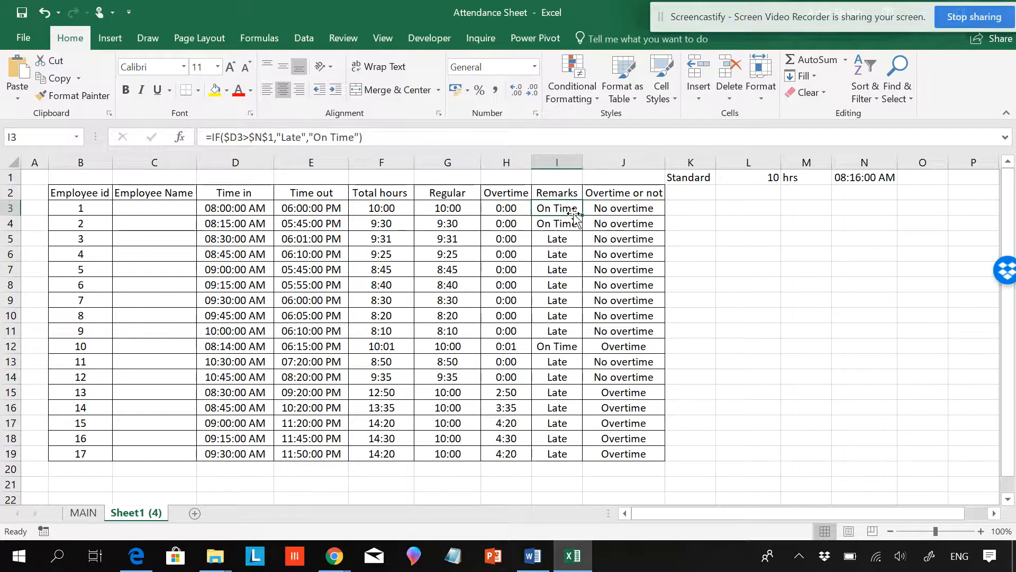
left_click(382, 136)
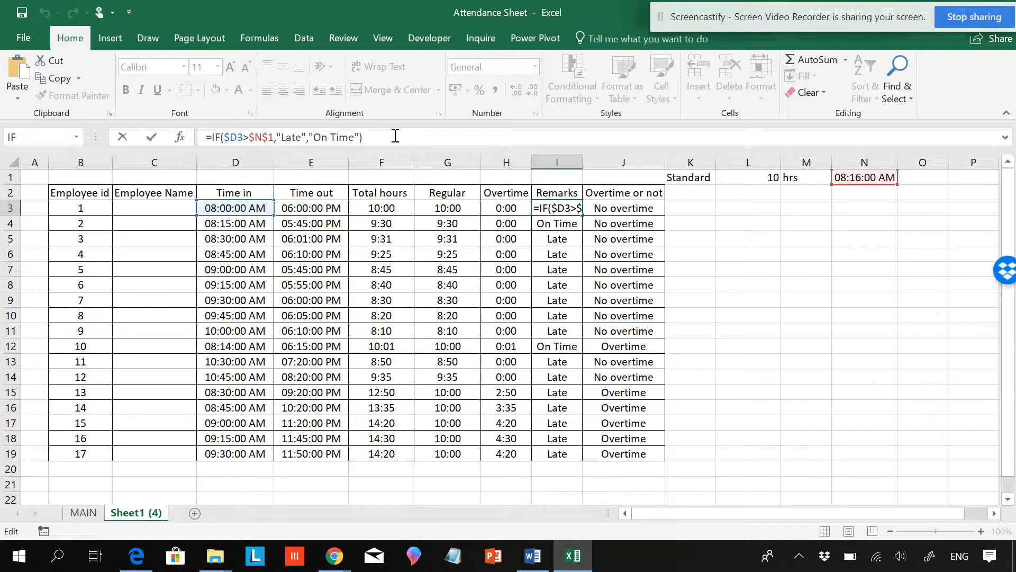
type("&")
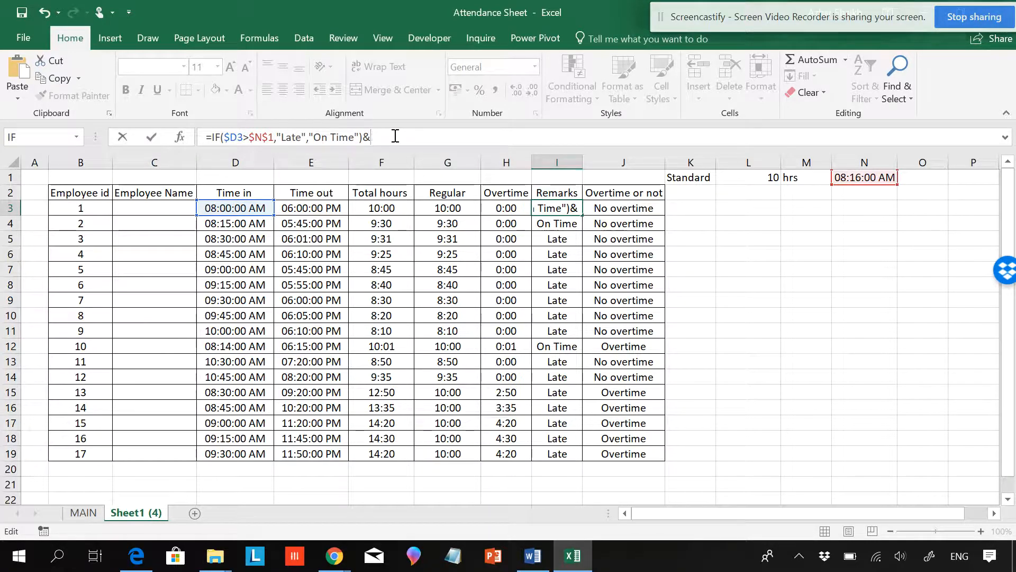
key("ctrl+v")
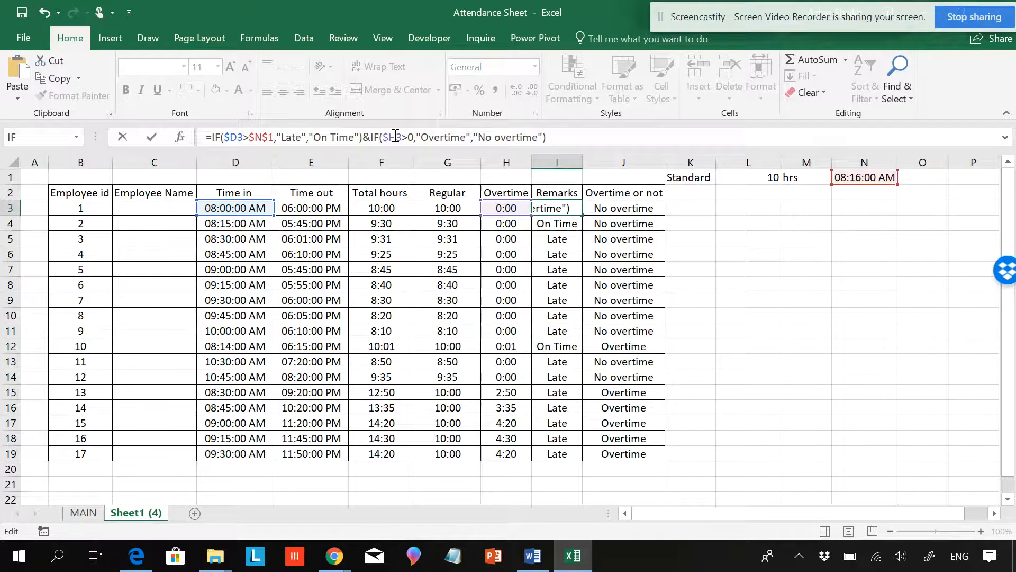
key("Return")
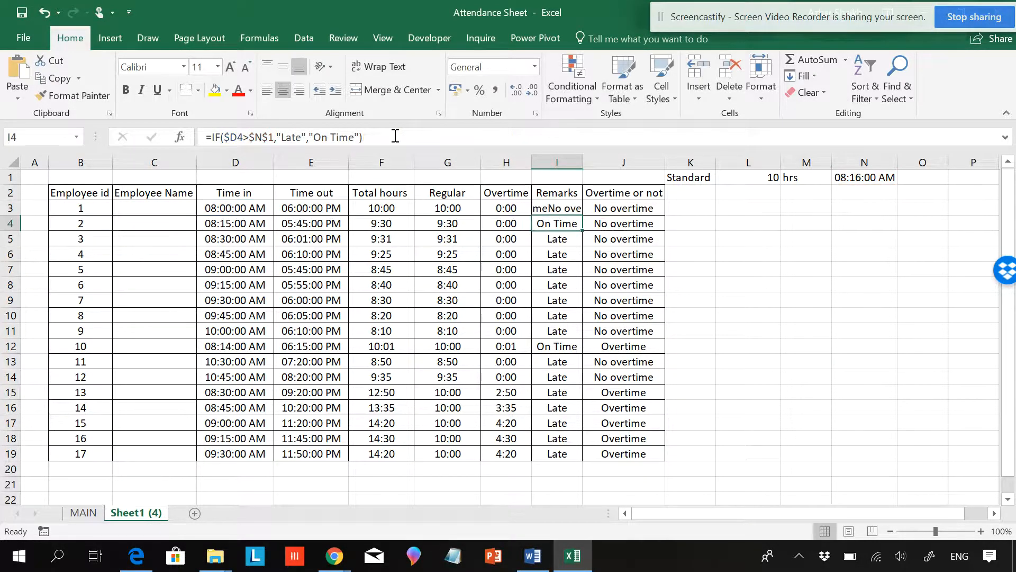
double_click(583, 163)
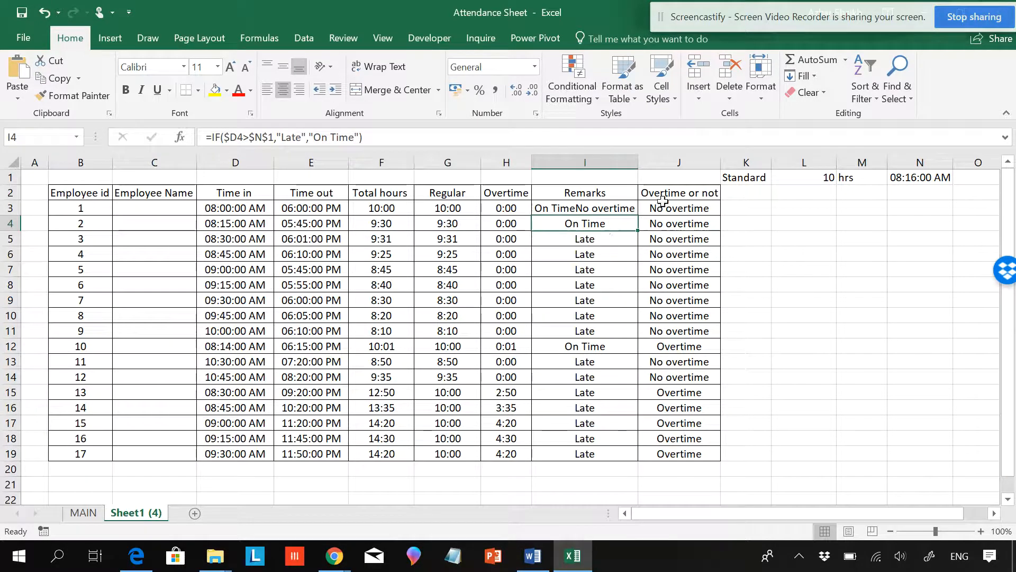
Step: Delete the Overtime or not column
left_click(677, 162)
right_click(681, 164)
left_click(718, 292)
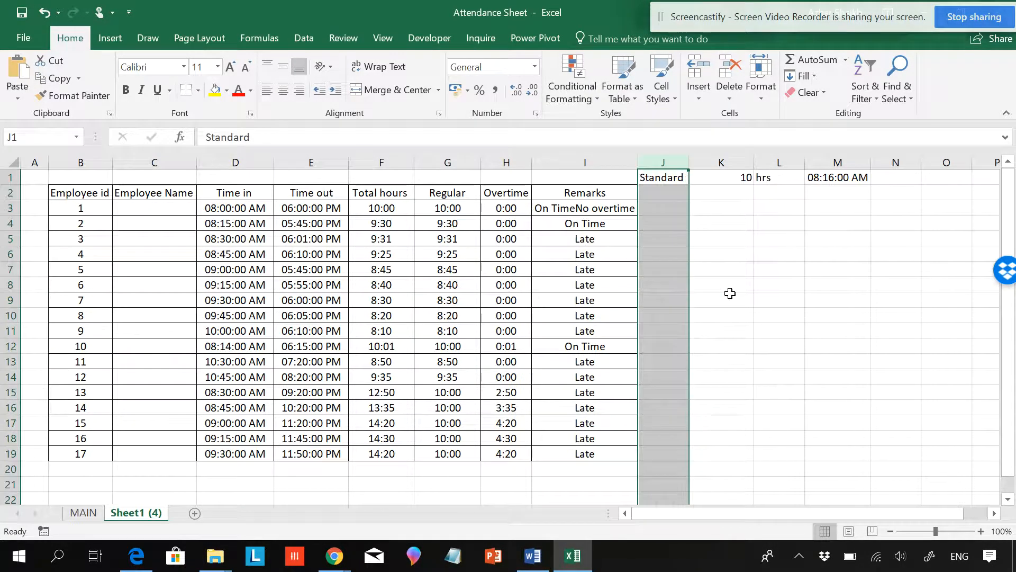
Step: Add a " " separator joined with & between the two IFs in I3 and fill the formula down to row 19
left_click(599, 283)
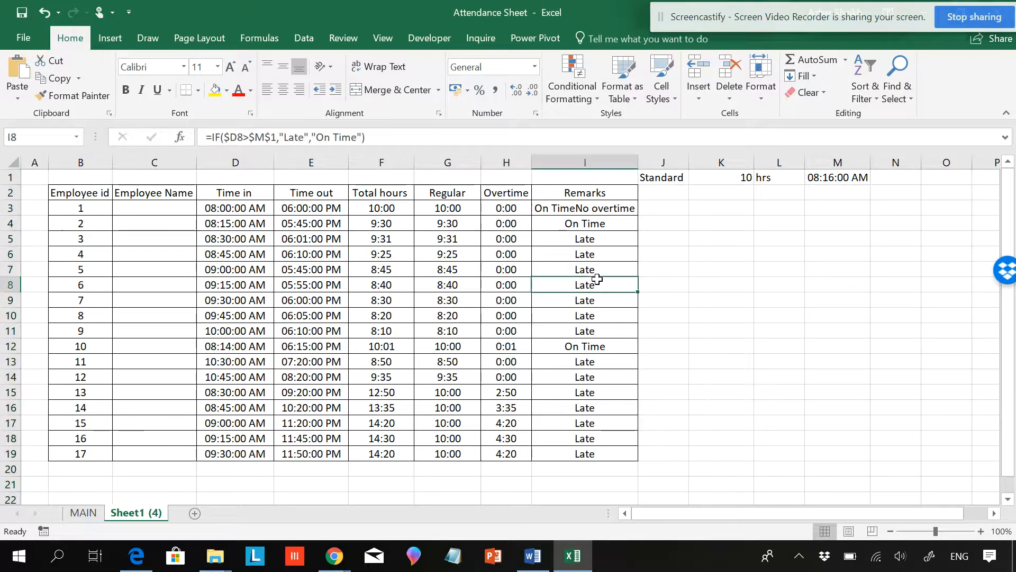
left_click(575, 211)
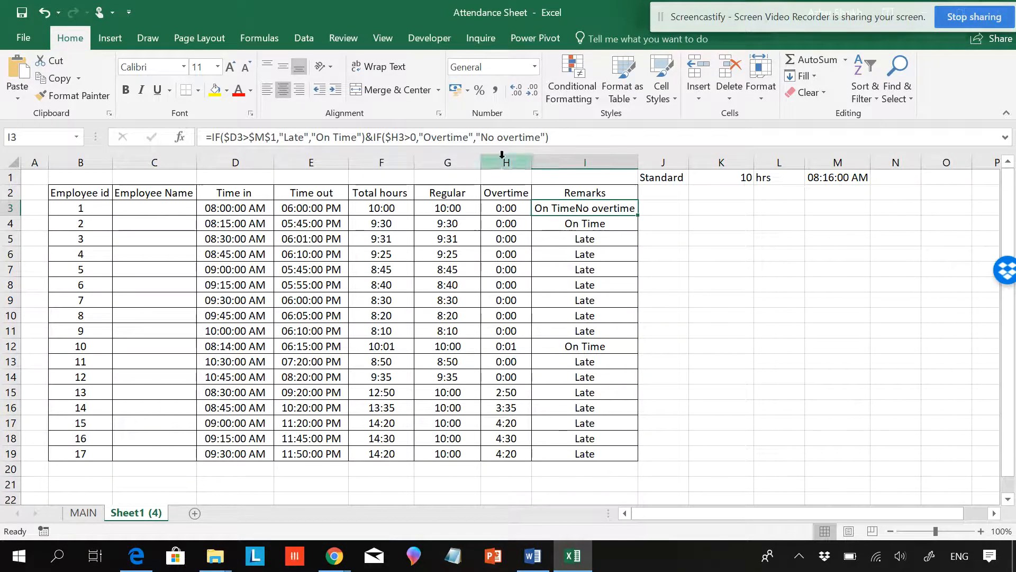
left_click(373, 136)
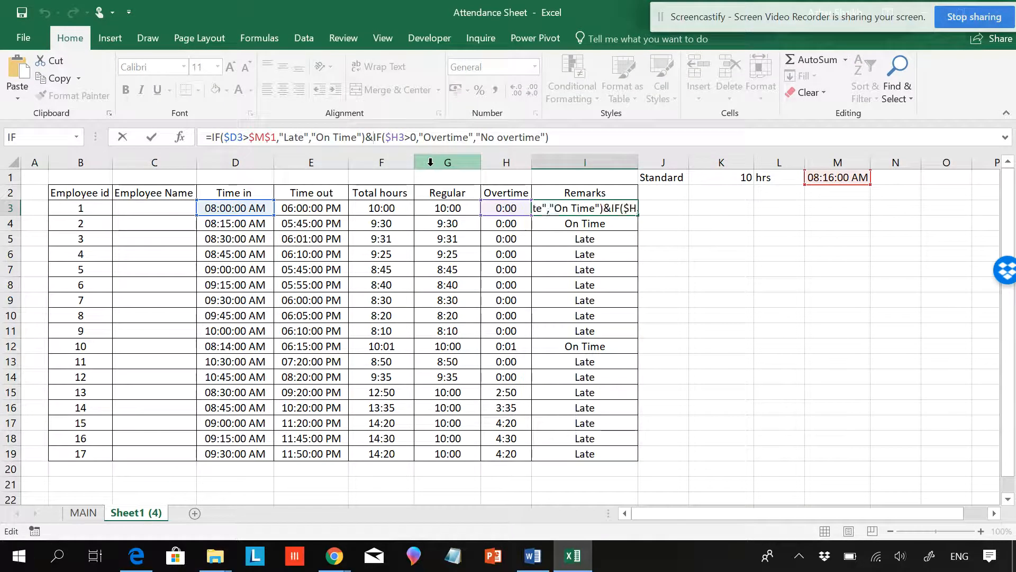
type("\"")
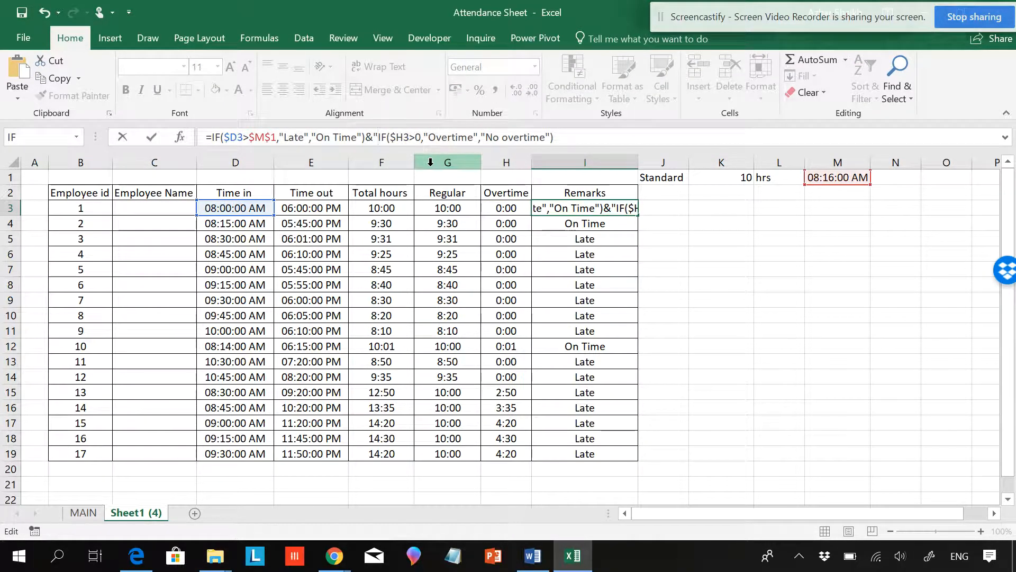
type(" \"")
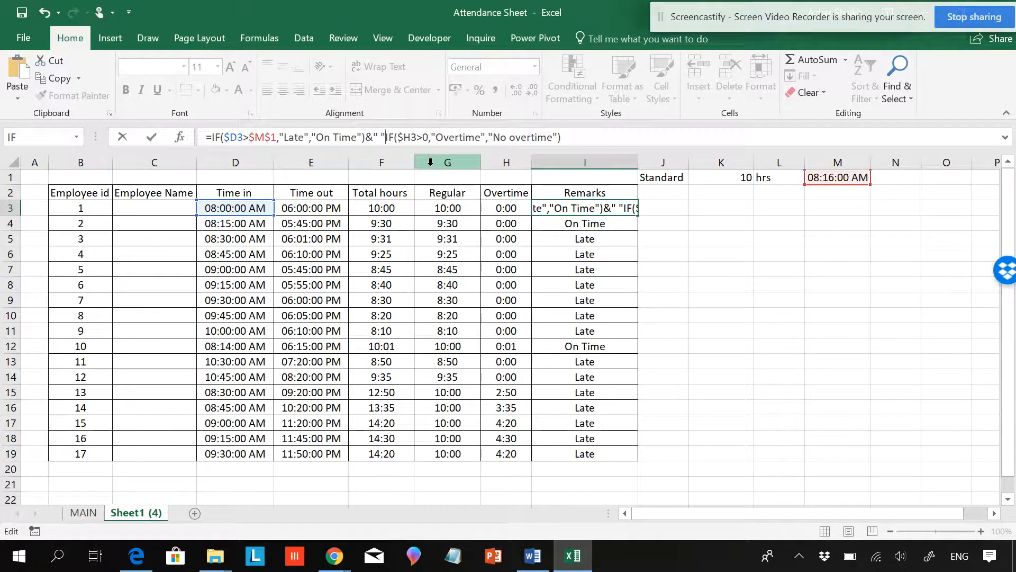
type("&")
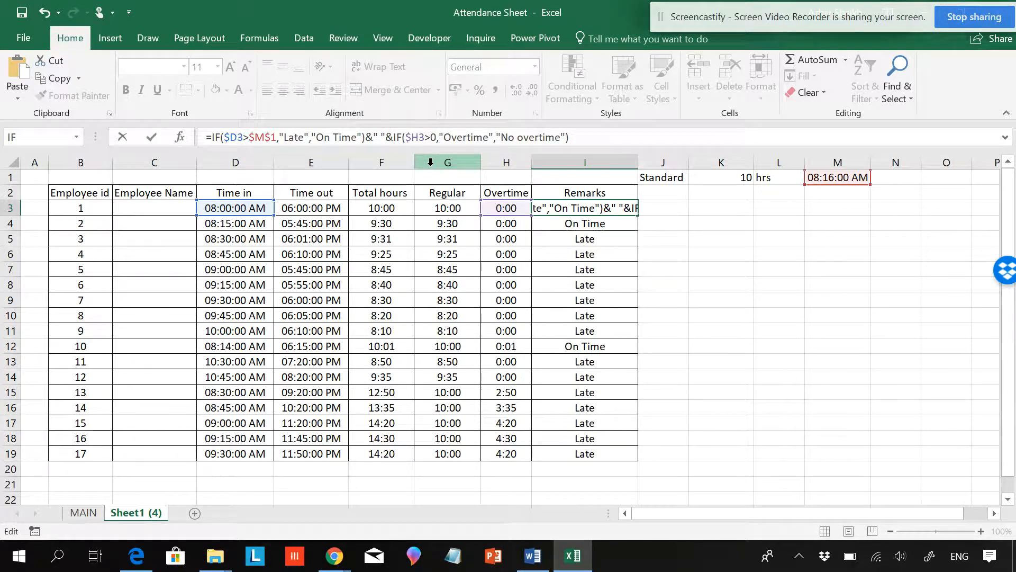
key("Return")
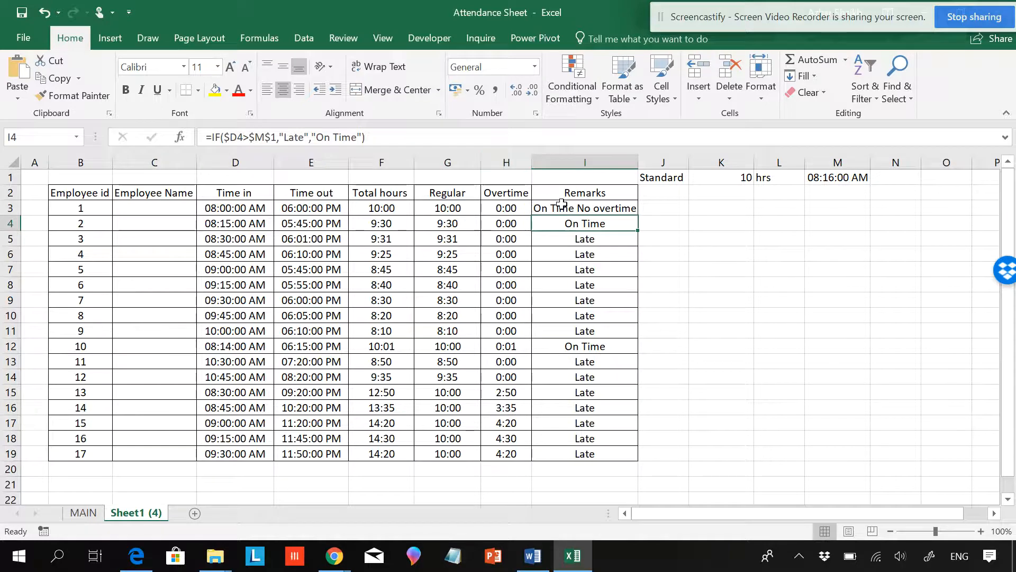
left_click(582, 207)
double_click(638, 214)
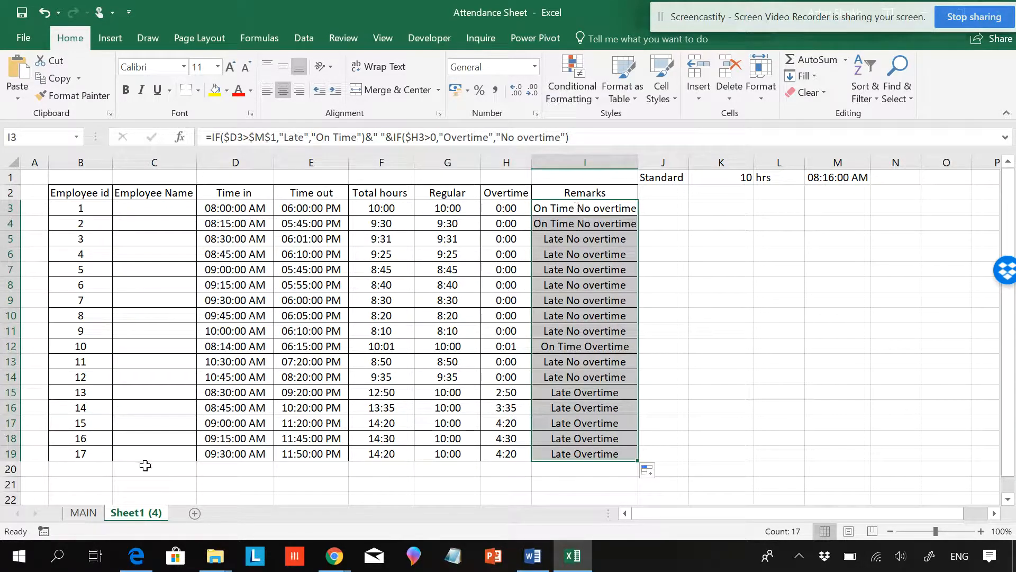
Step: On the MAIN sheet, color the ampersand in the On Time & No overtime label red
left_click(87, 512)
left_click(353, 369)
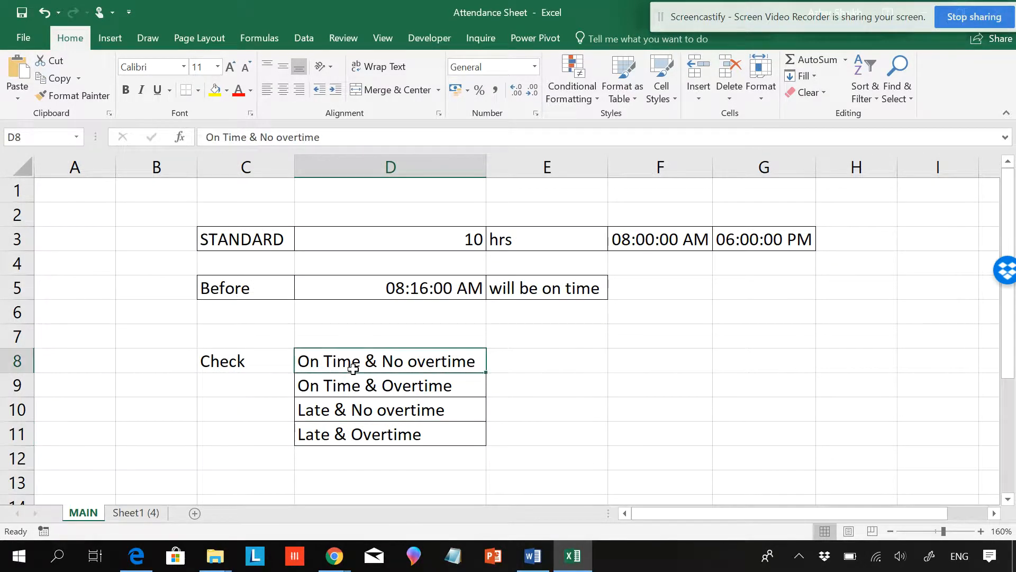
double_click(370, 365)
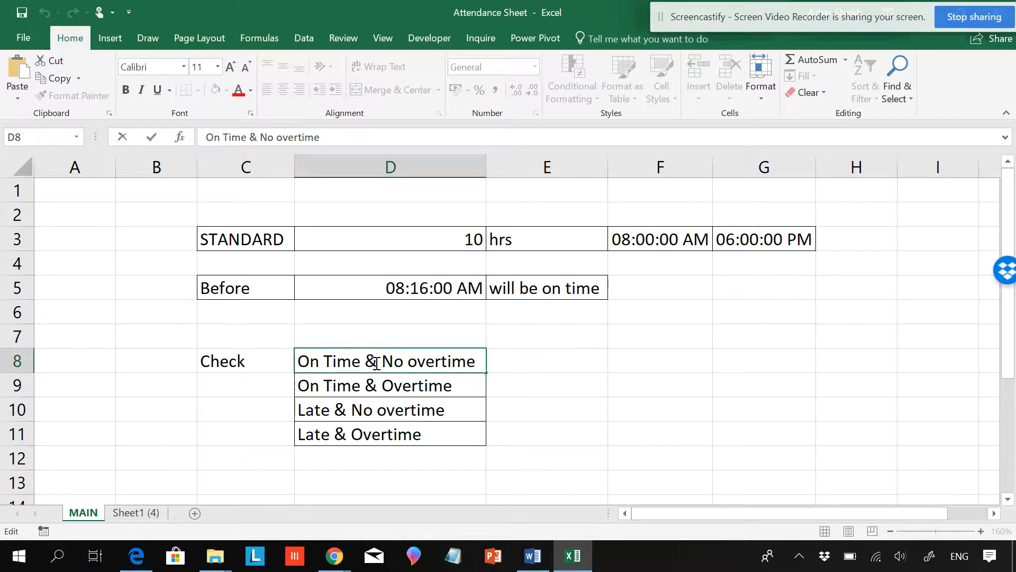
double_click(374, 364)
left_click(239, 90)
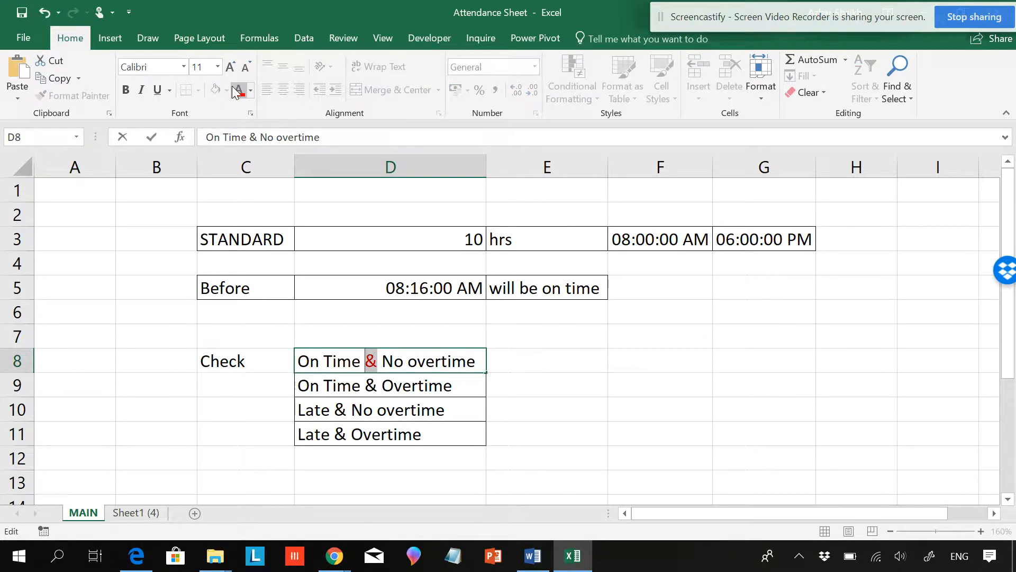
Step: Color the ampersand red in the remaining three Check labels
left_click(374, 389)
double_click(375, 387)
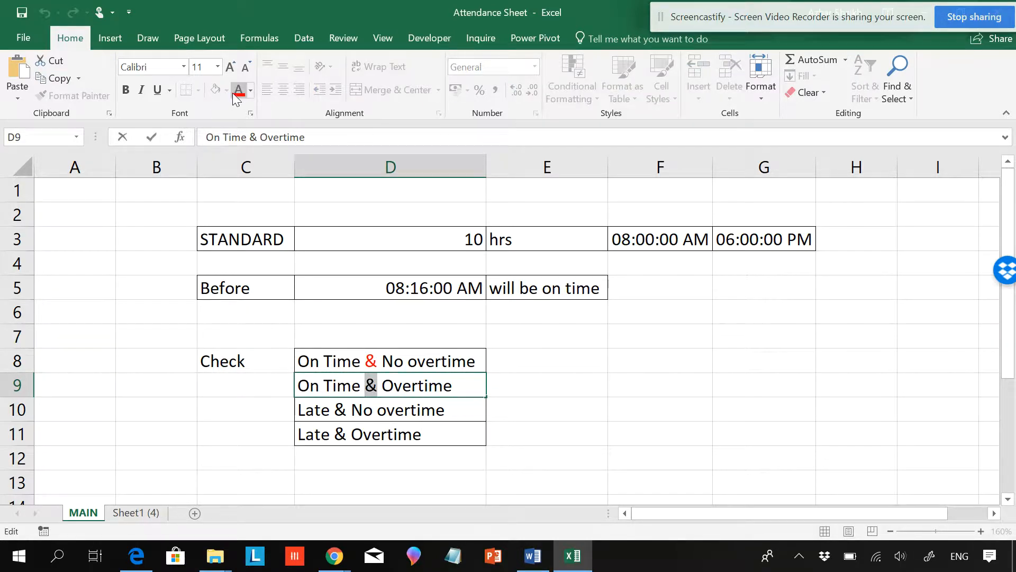
left_click(341, 410)
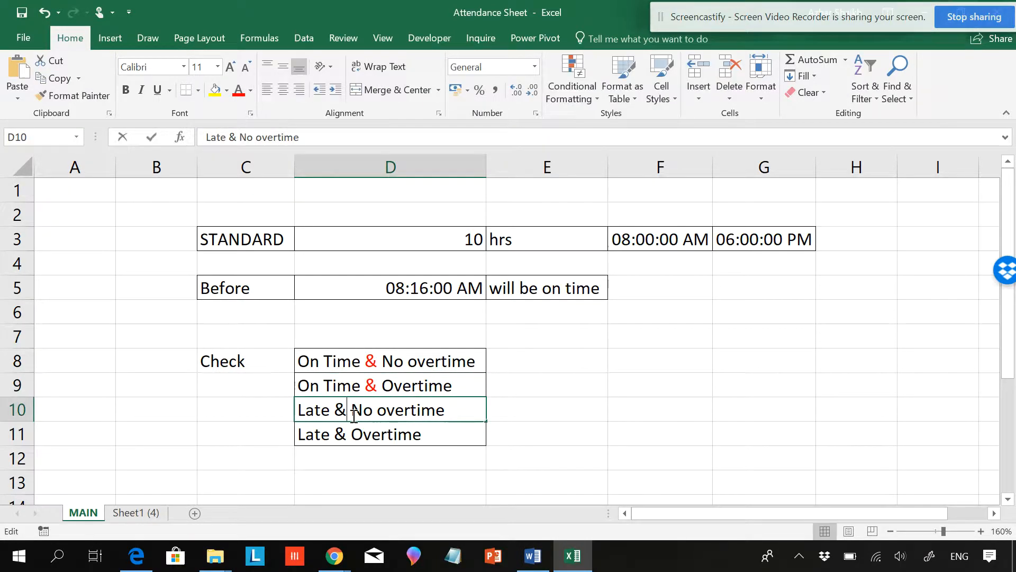
double_click(341, 411)
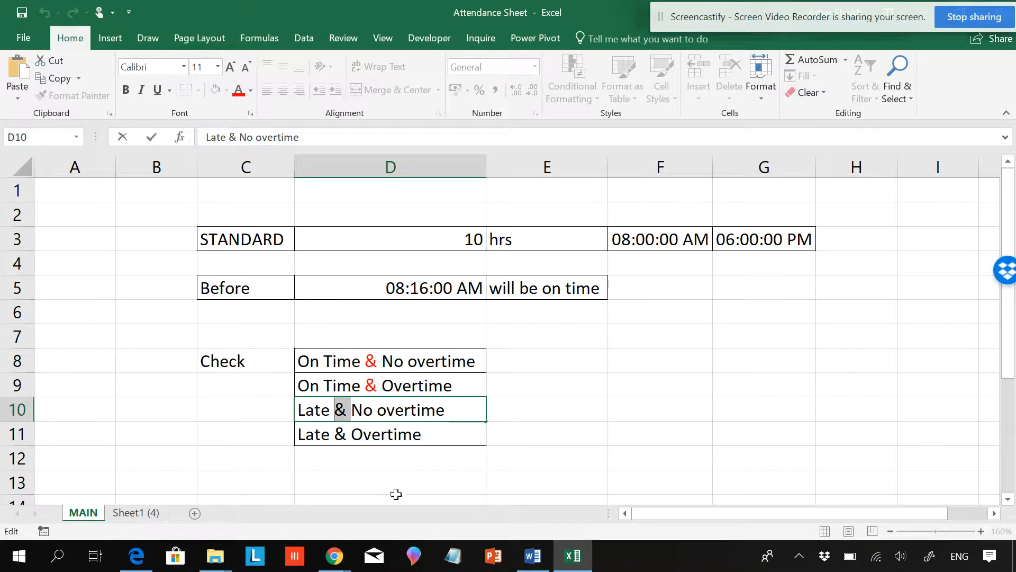
left_click(238, 89)
left_click(342, 434)
double_click(342, 434)
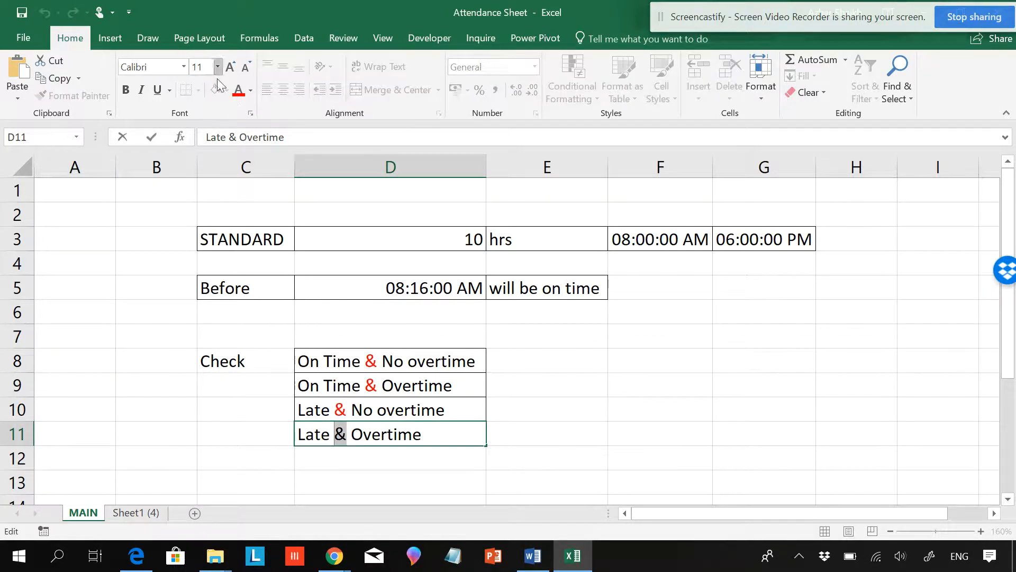
left_click(239, 89)
Step: Change the separator in the I3 formula to " hi" and fill it down the Remarks column
left_click(135, 512)
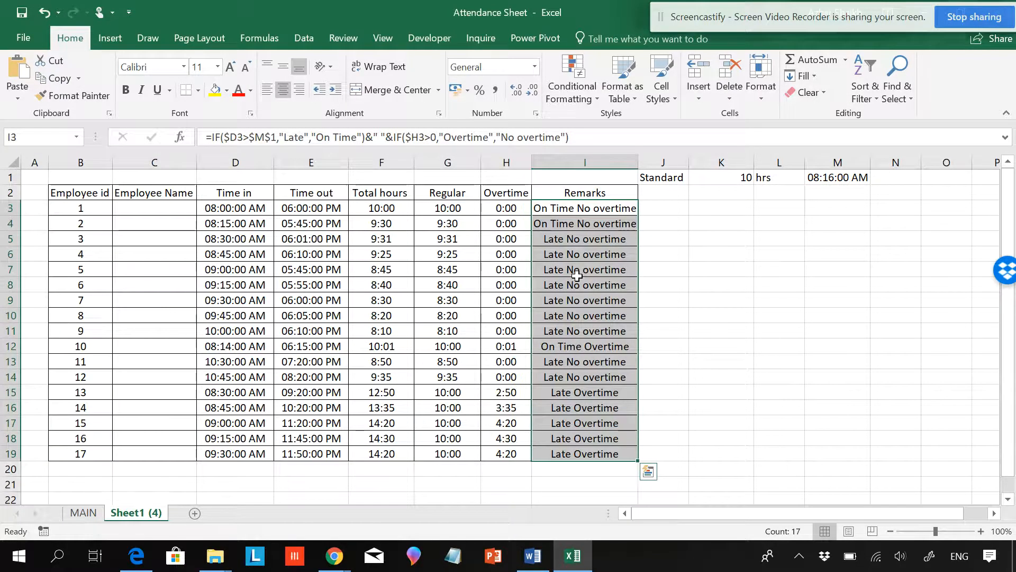
left_click(379, 137)
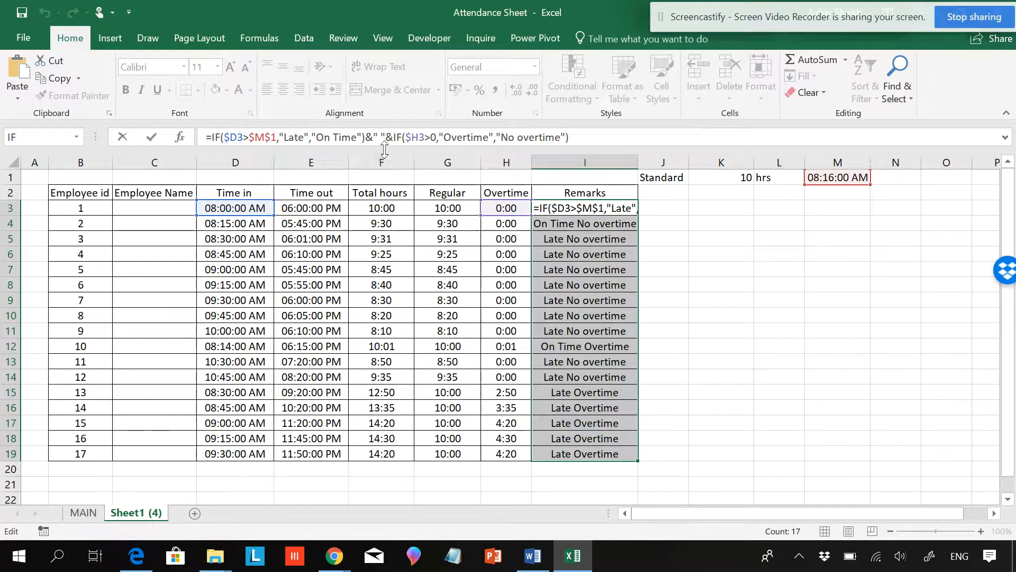
type("hi")
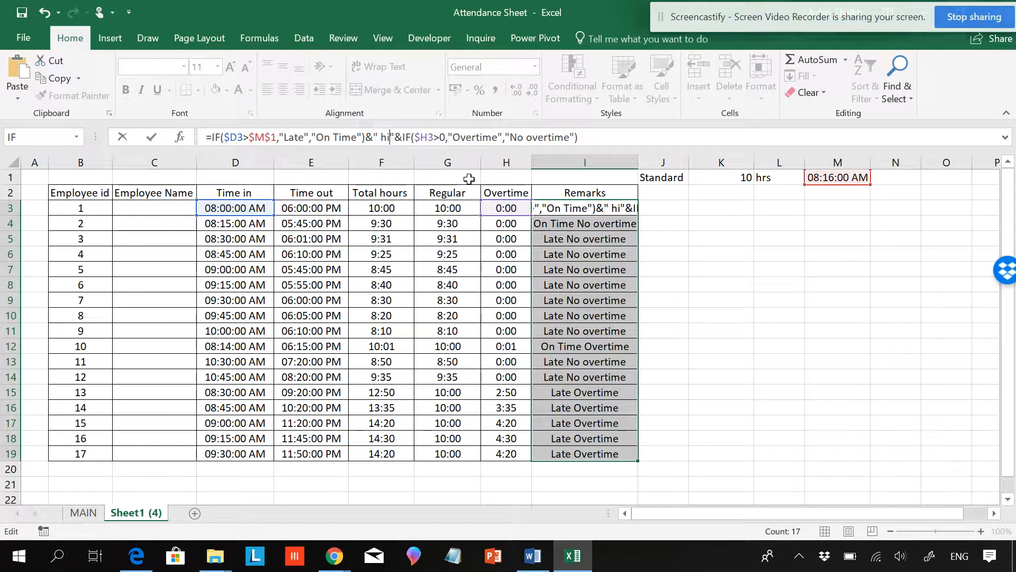
key("Return")
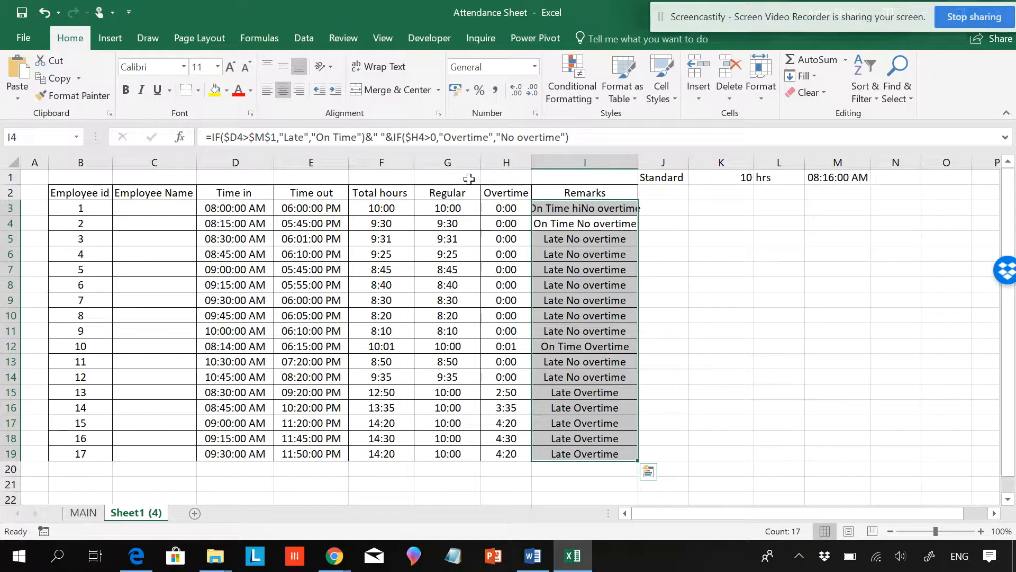
left_click(582, 207)
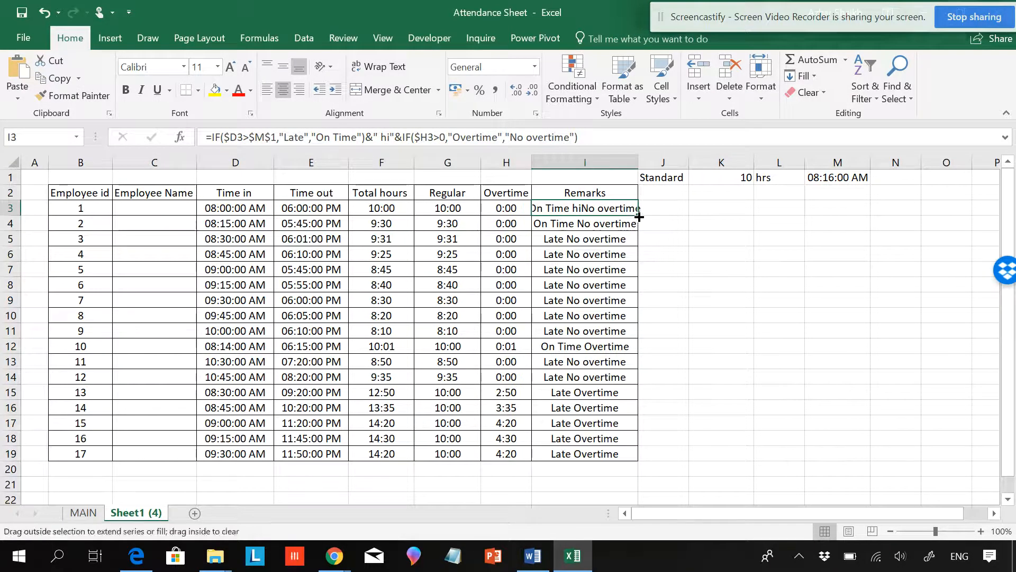
double_click(638, 216)
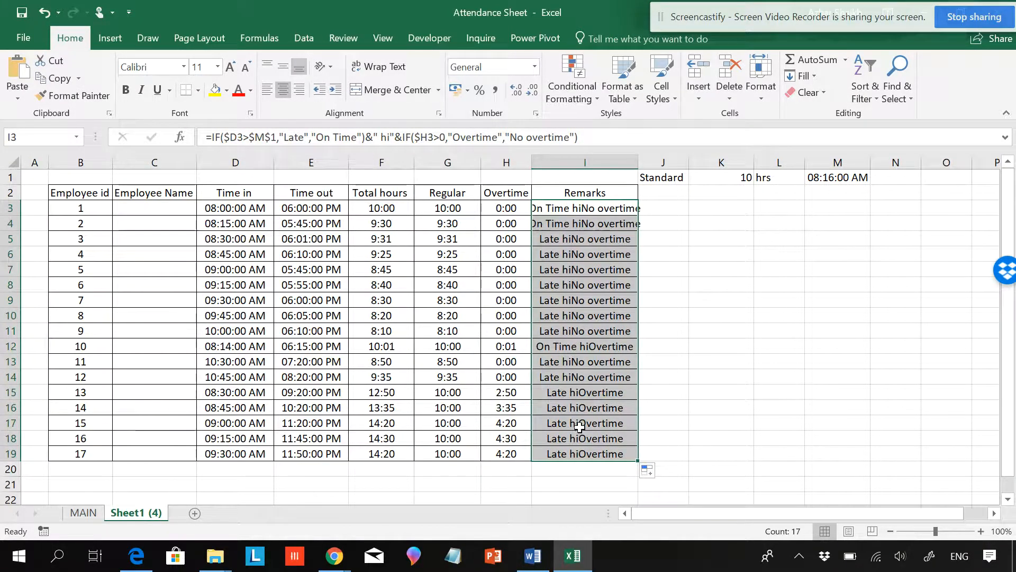
Step: Change the separator in the I3 formula from " hi" to " &"
left_click(390, 137)
key("BackSpace")
key("BackSpace")
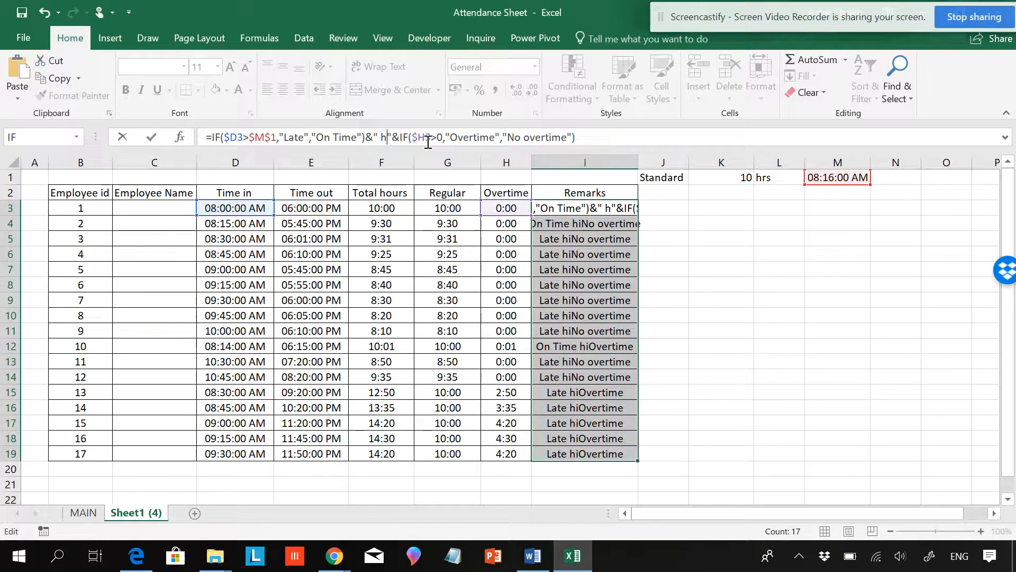
type("&")
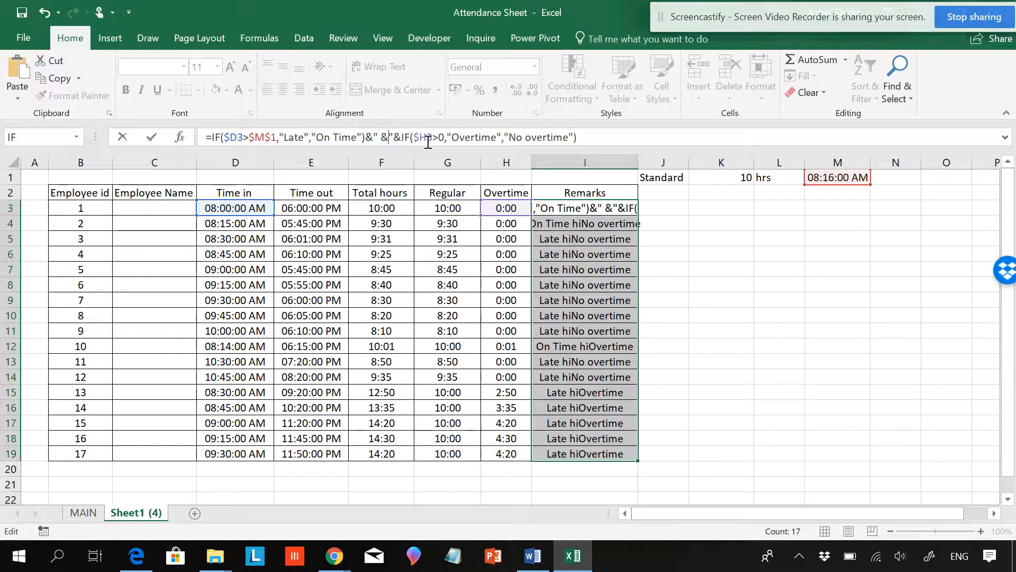
key("Return")
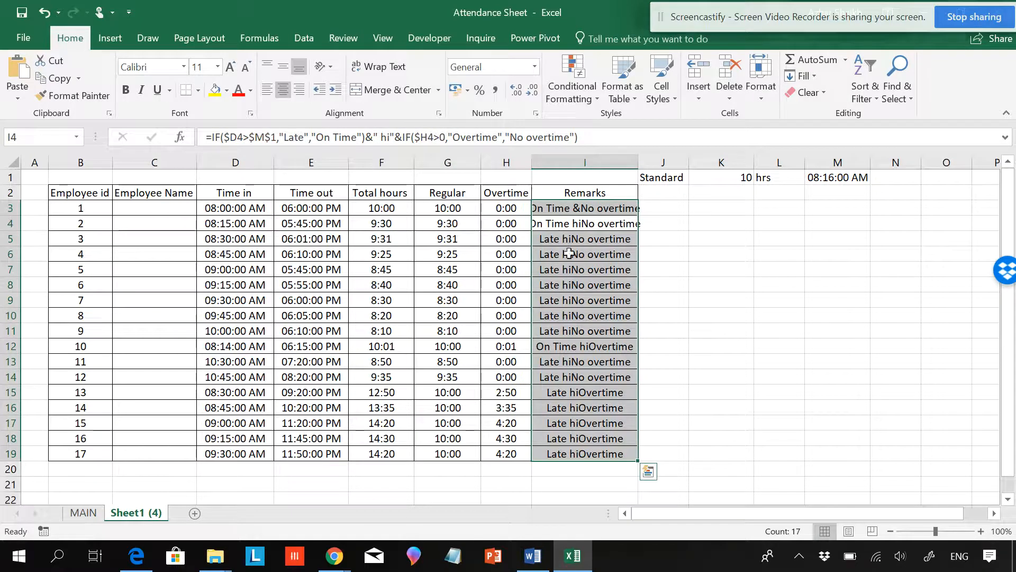
Step: Autofit the Remarks column width and fill the I3 formula down to row 19
left_click(582, 212)
double_click(637, 165)
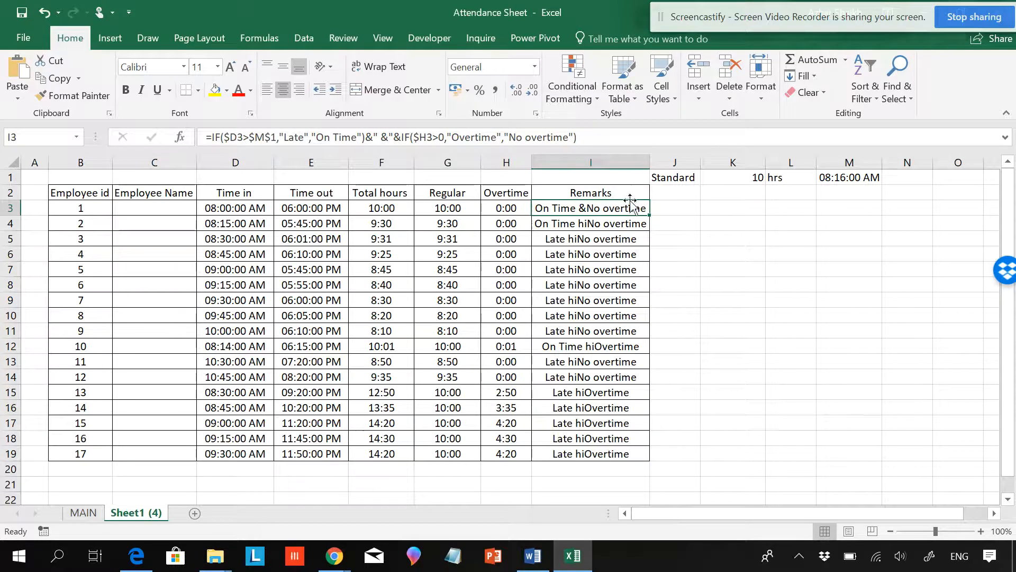
double_click(650, 215)
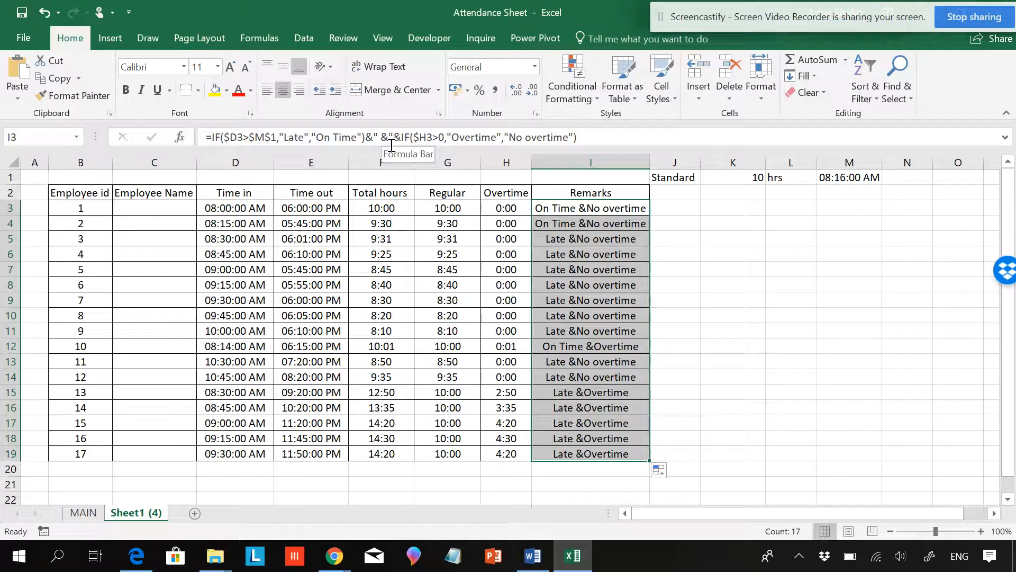
Step: Add a trailing space so the I3 separator becomes " & ", and fill the formula down the Remarks column
left_click_drag(388, 137, 381, 136)
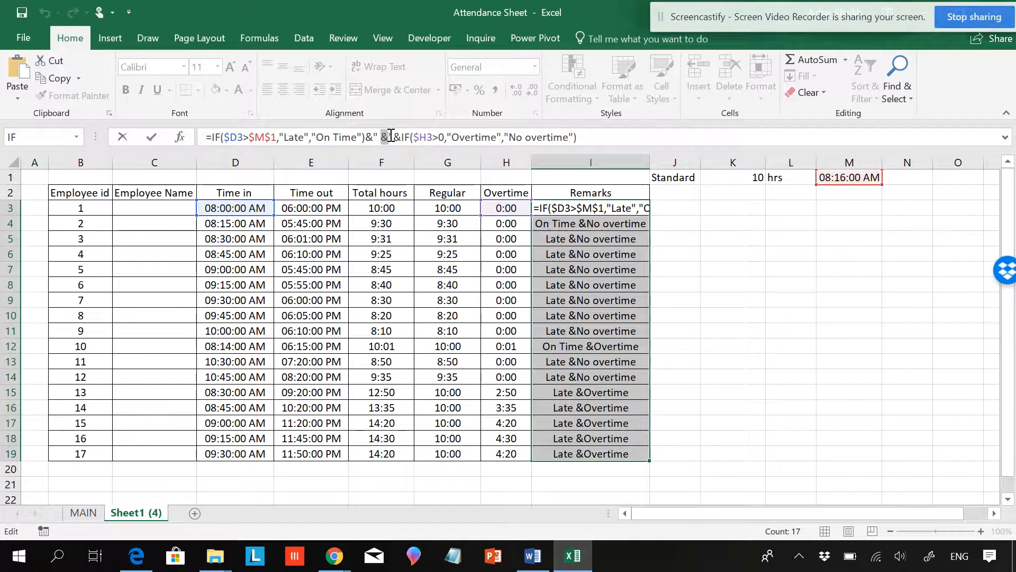
left_click(388, 137)
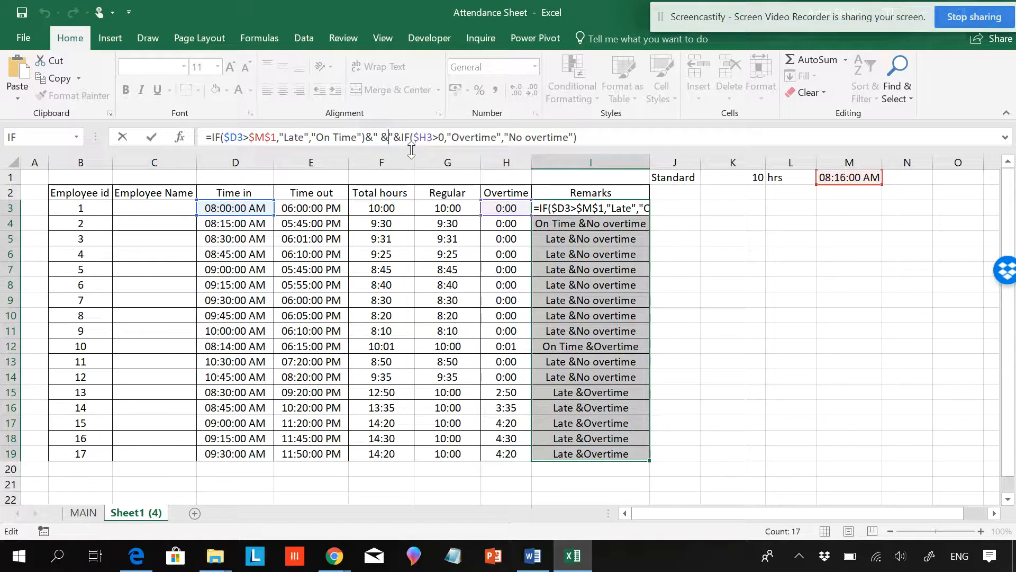
key("Return")
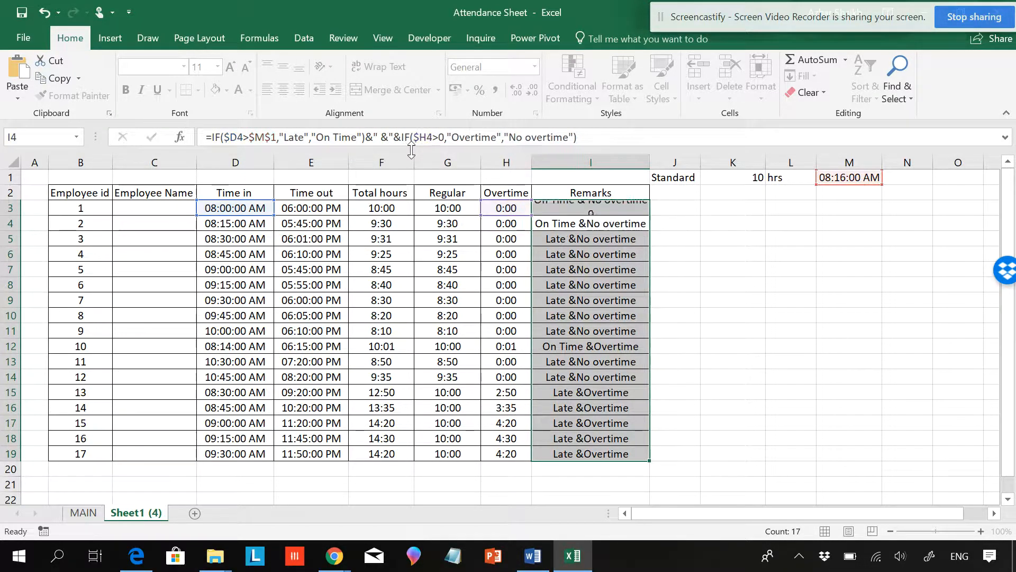
left_click(543, 203)
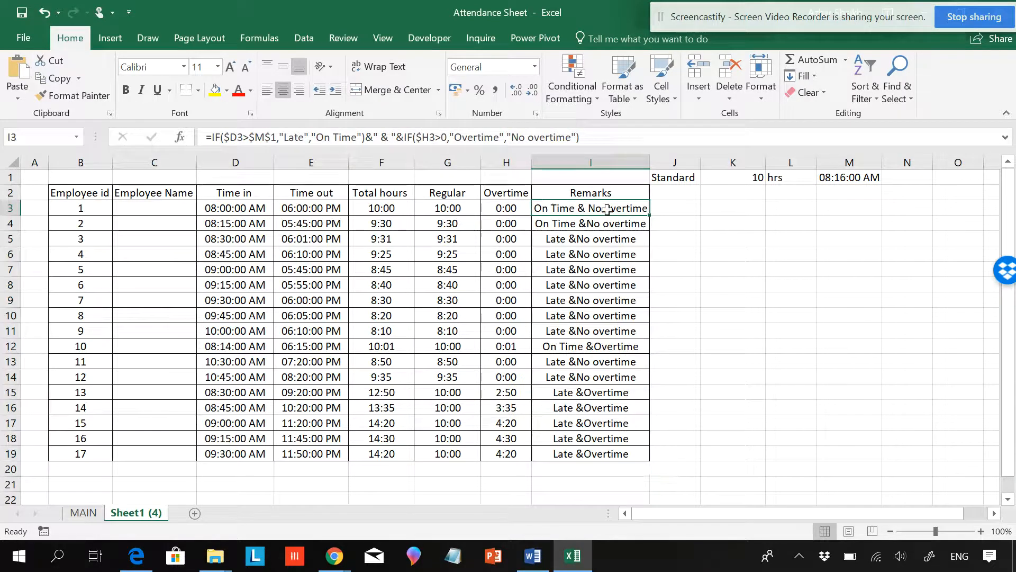
double_click(649, 215)
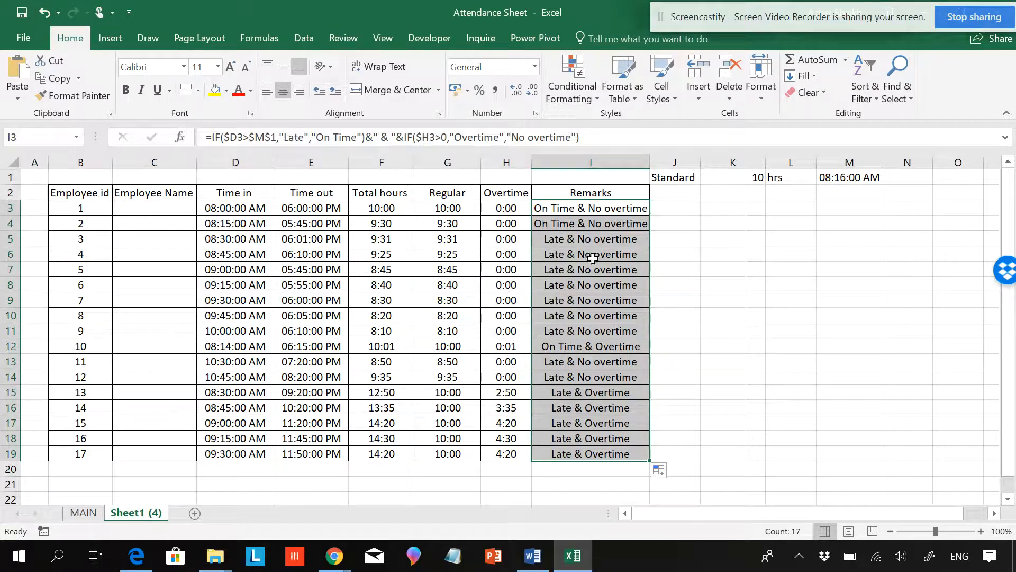
Step: Try replacing the ampersand in the I3 separator with hi, then undo the change
double_click(387, 137)
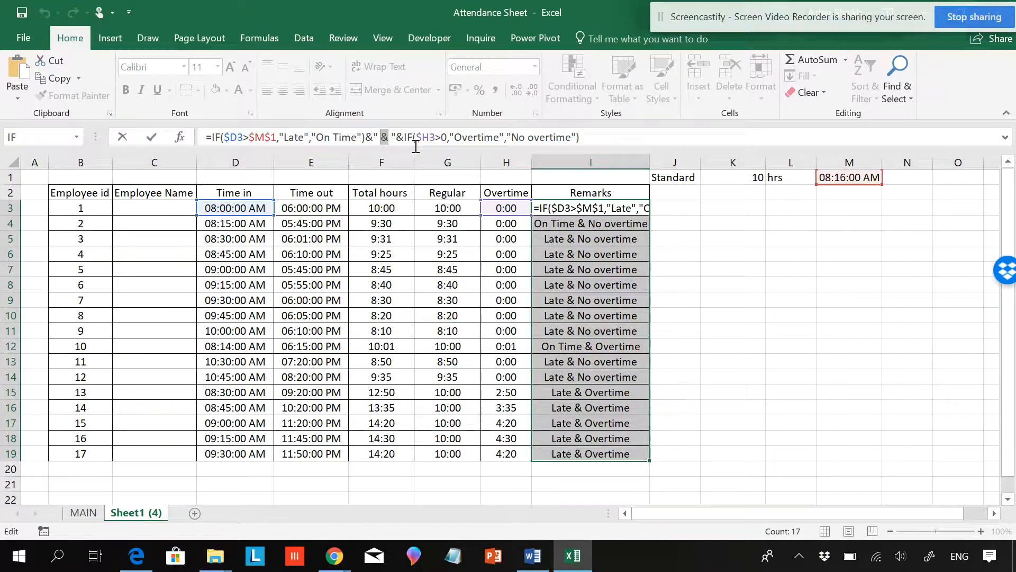
type("hi")
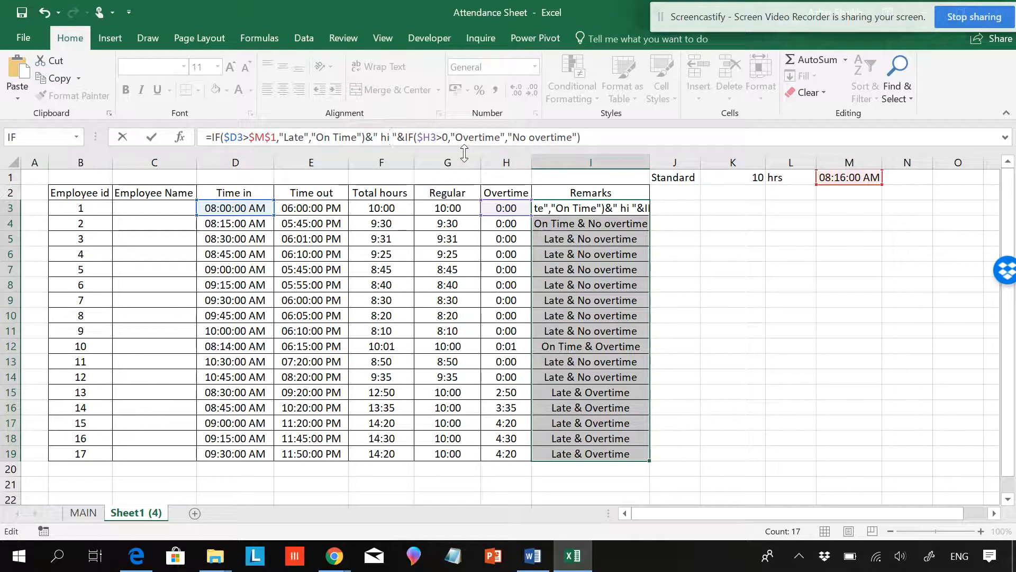
key("Return")
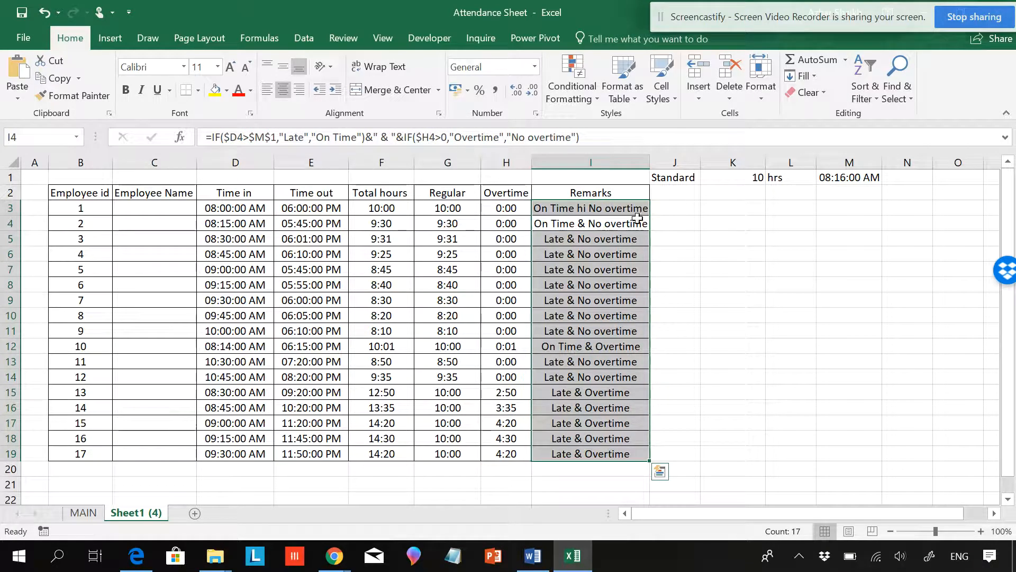
left_click(587, 212)
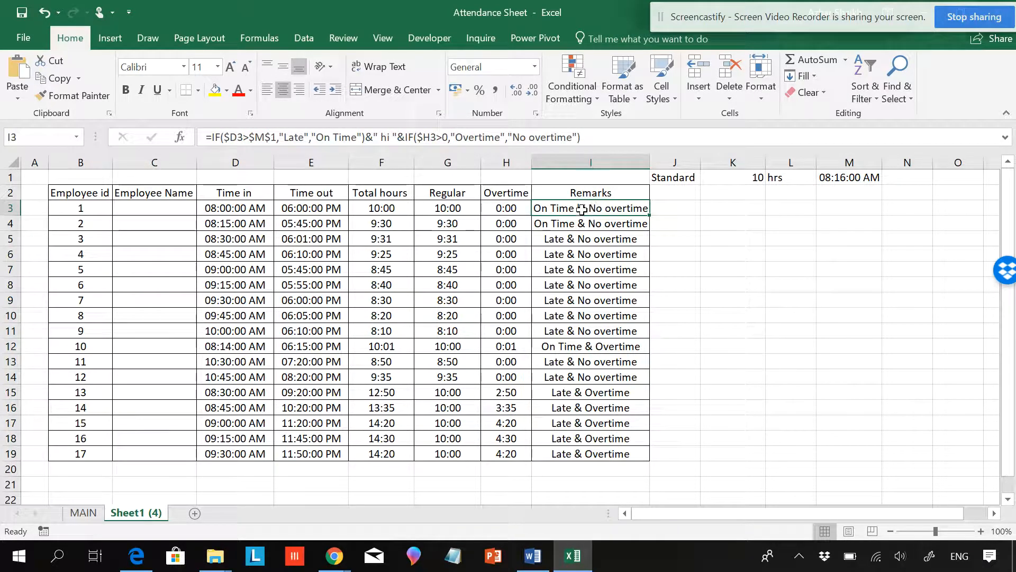
key("ctrl+z")
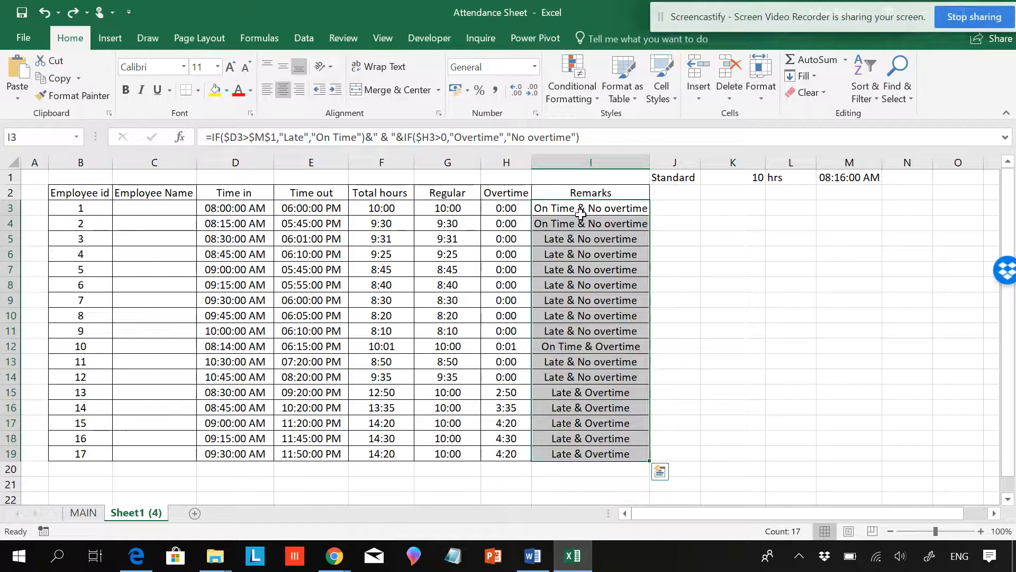